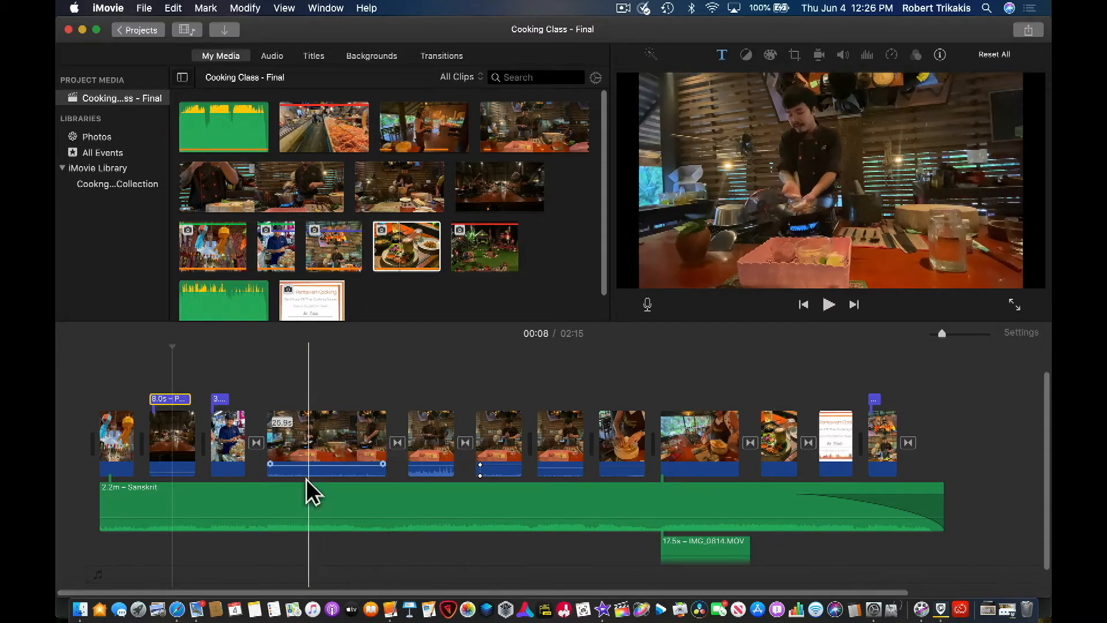
- Examine how the Sanskrit music track, the detached IMG_0814.MOV audio, the opening title and the first clips are arranged in the timeline
click(306, 508)
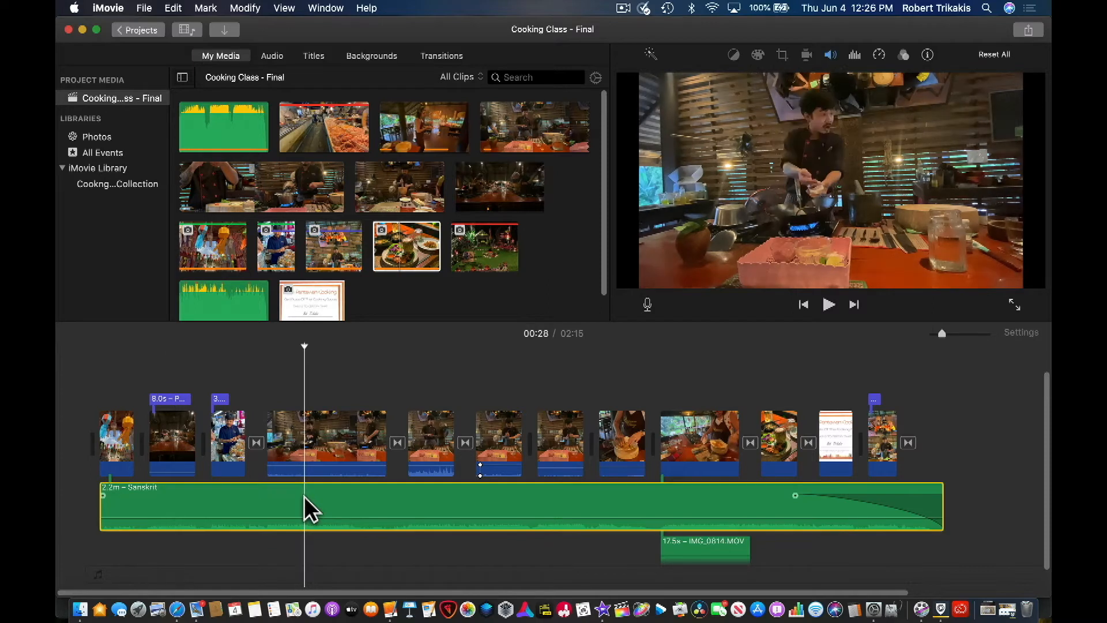
click(704, 551)
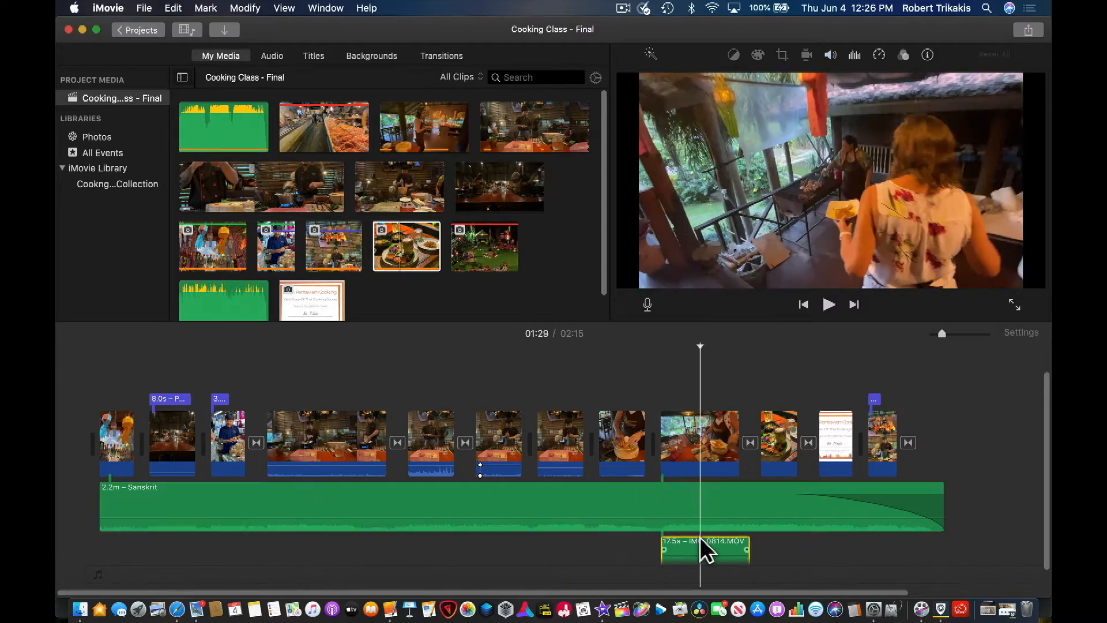
click(176, 399)
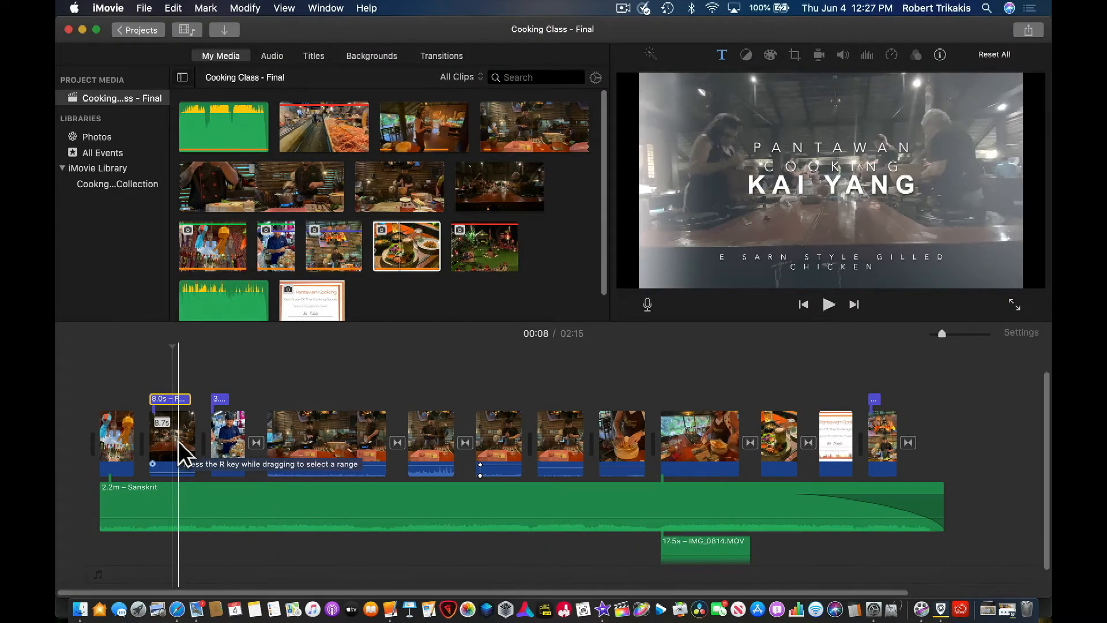
click(183, 453)
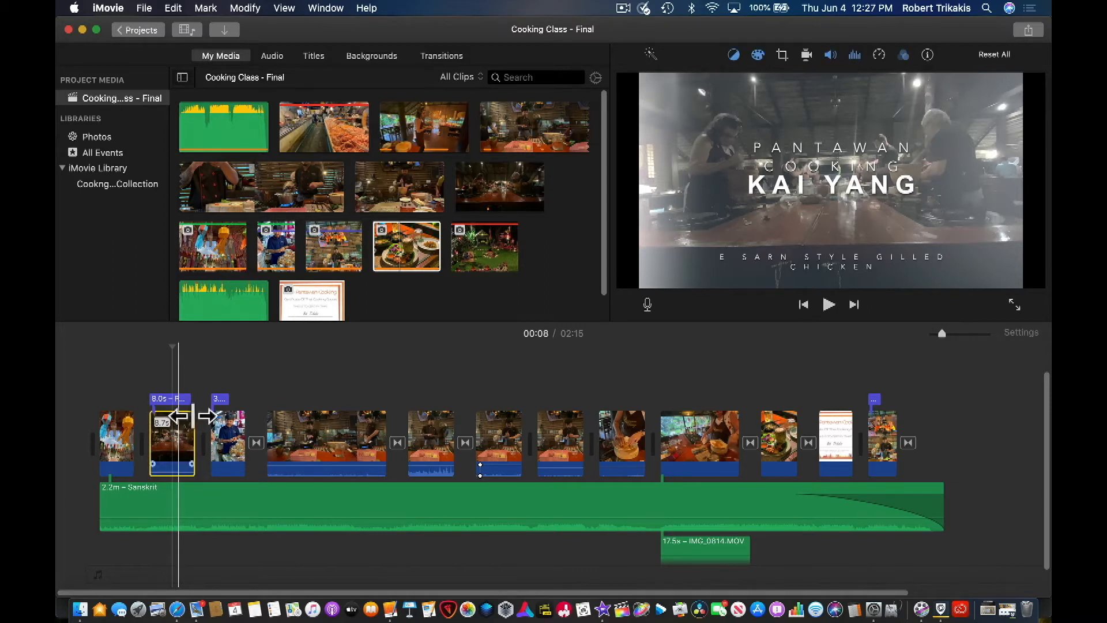
mouse_move(168, 425)
mouse_down()
mouse_move(261, 425)
mouse_move(149, 431)
mouse_move(171, 438)
mouse_up()
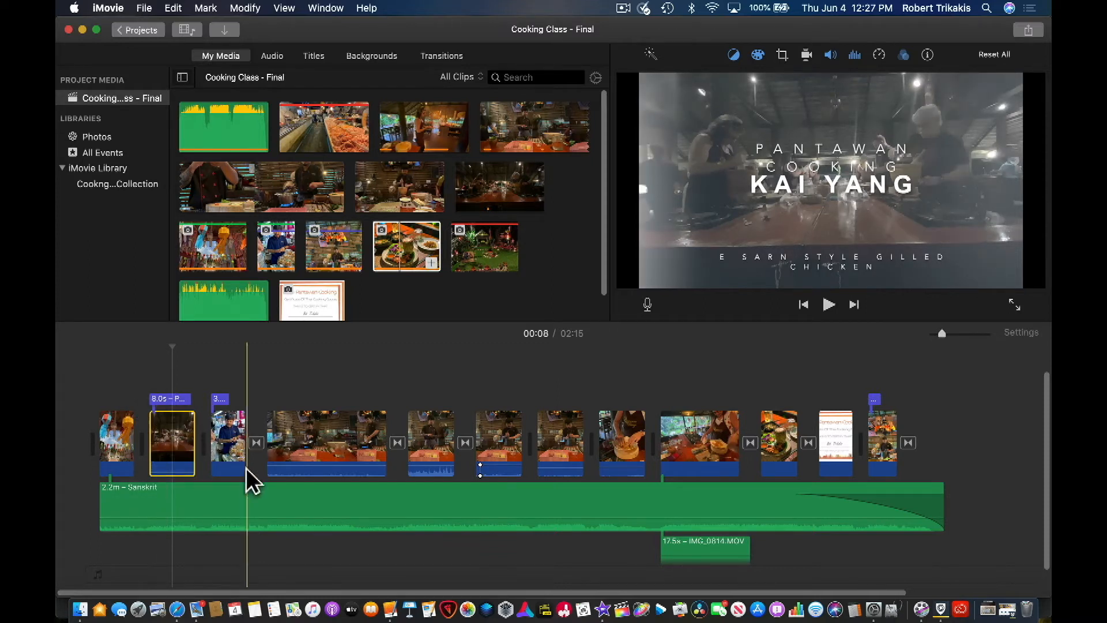
click(232, 496)
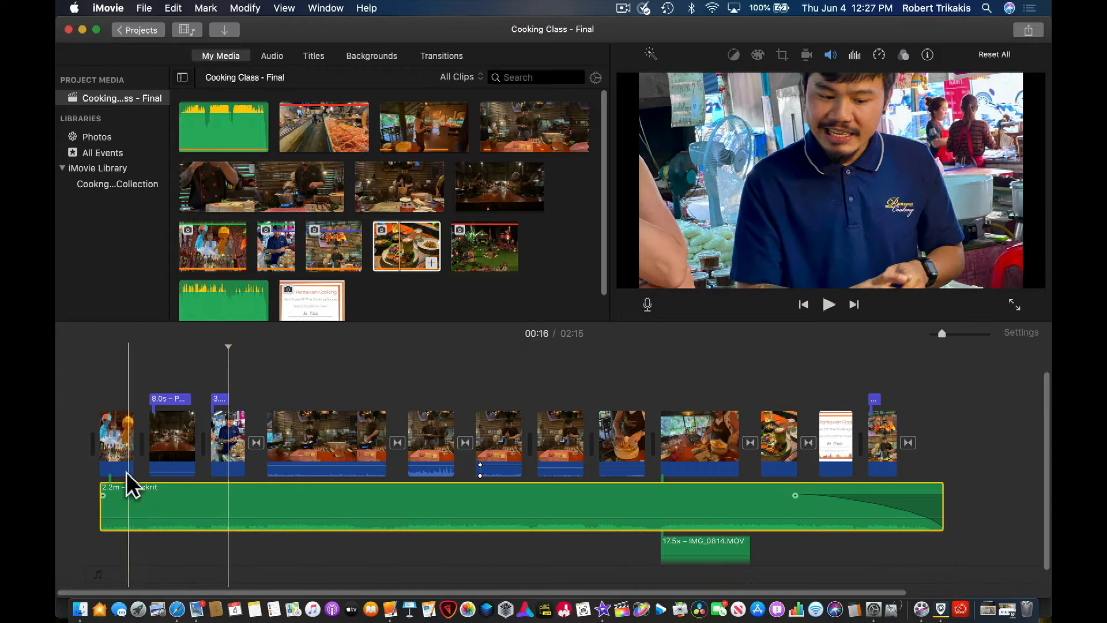
click(120, 455)
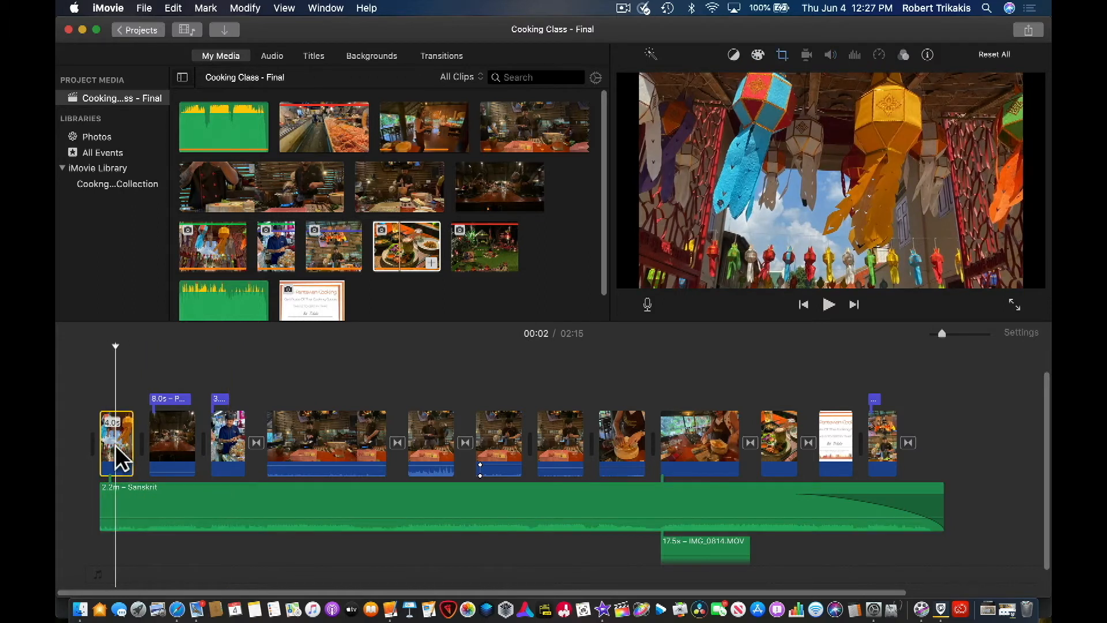
mouse_move(116, 446)
mouse_down()
mouse_move(114, 423)
mouse_move(111, 445)
mouse_up()
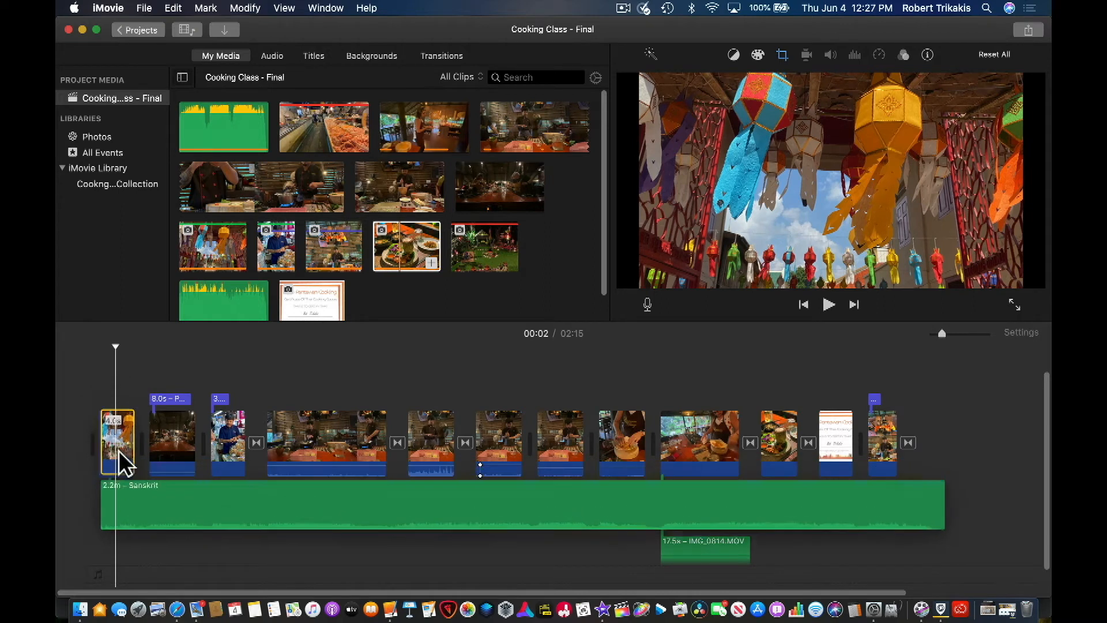
- Shift the Sanskrit music track about 3 seconds later so it starts near the end of the first clip
click(154, 498)
drag(155, 497, 194, 497)
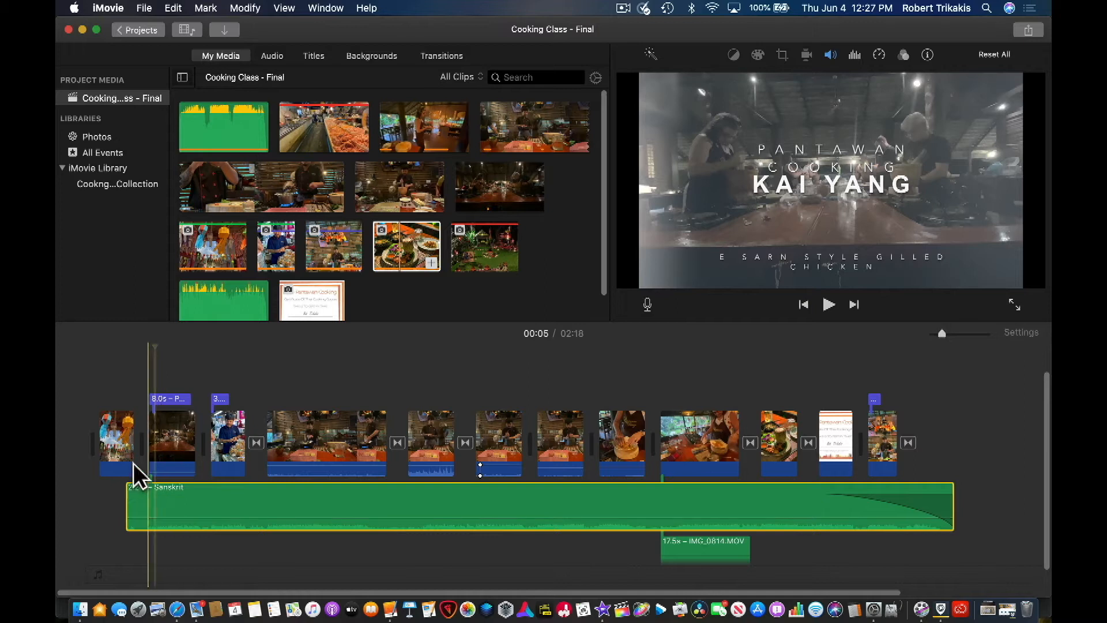
click(124, 434)
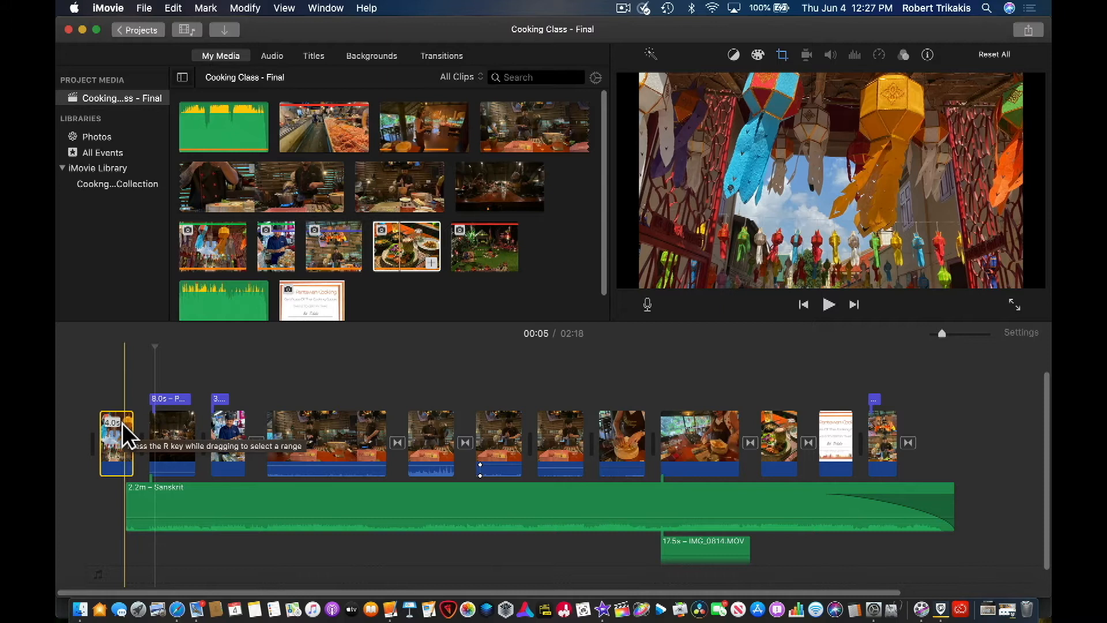
- Undo the shift of the Sanskrit music track
key(super)
key(super+z)
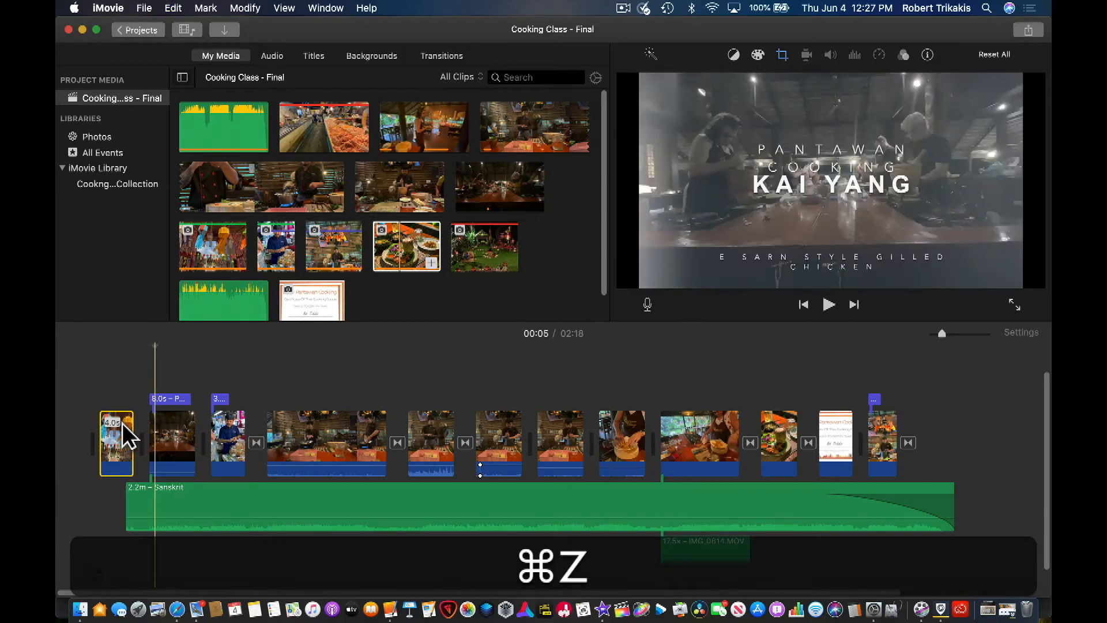
click(148, 509)
key(super+z)
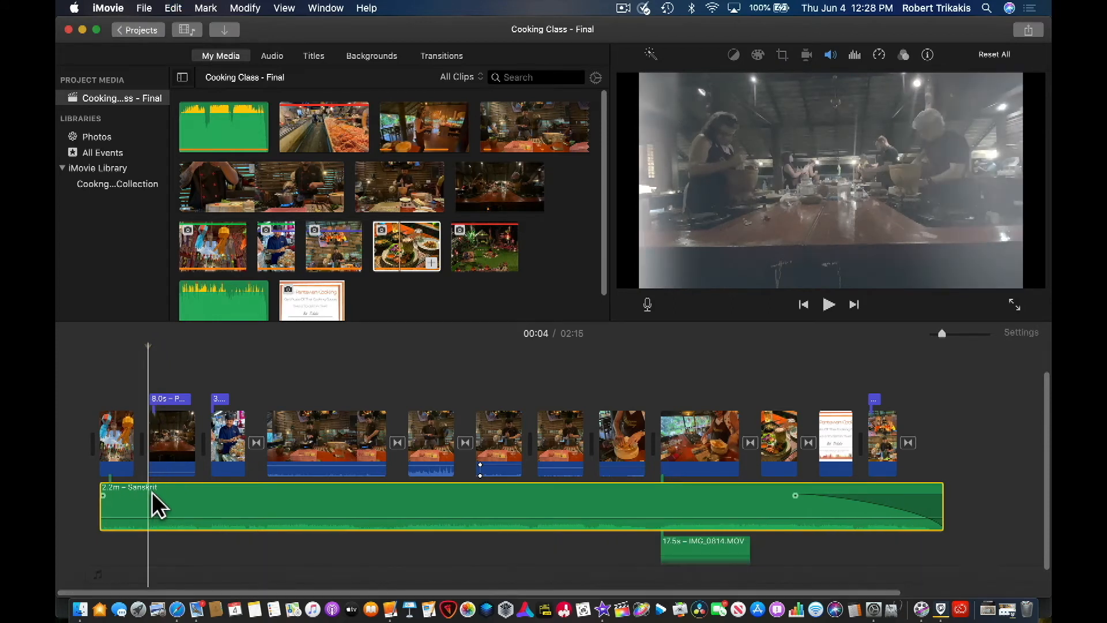
- Move the detached IMG_0814.MOV audio earlier so it starts under the clip preceding its own video
click(718, 461)
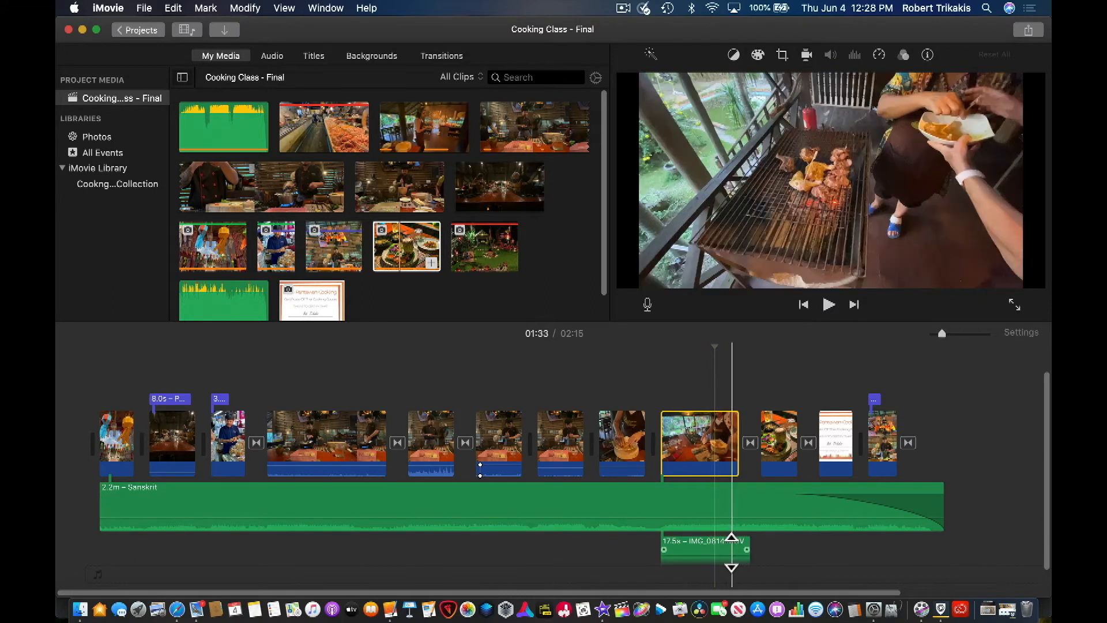
mouse_move(715, 441)
mouse_down()
mouse_move(734, 435)
mouse_move(702, 440)
mouse_move(716, 449)
mouse_up()
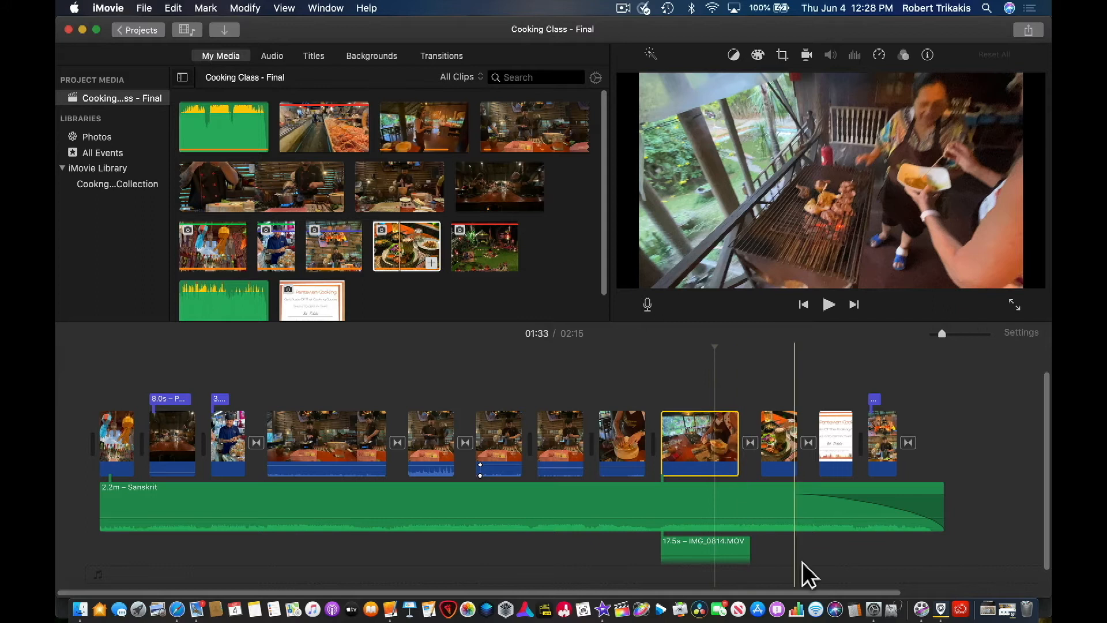
click(732, 547)
drag(728, 558, 697, 558)
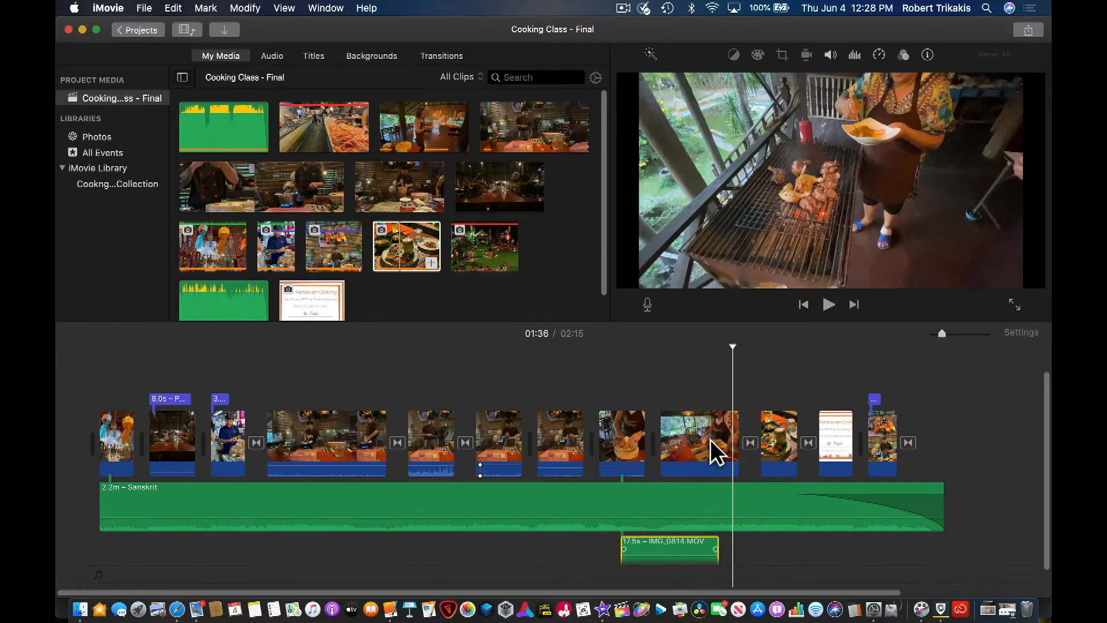
click(708, 435)
drag(704, 428, 618, 461)
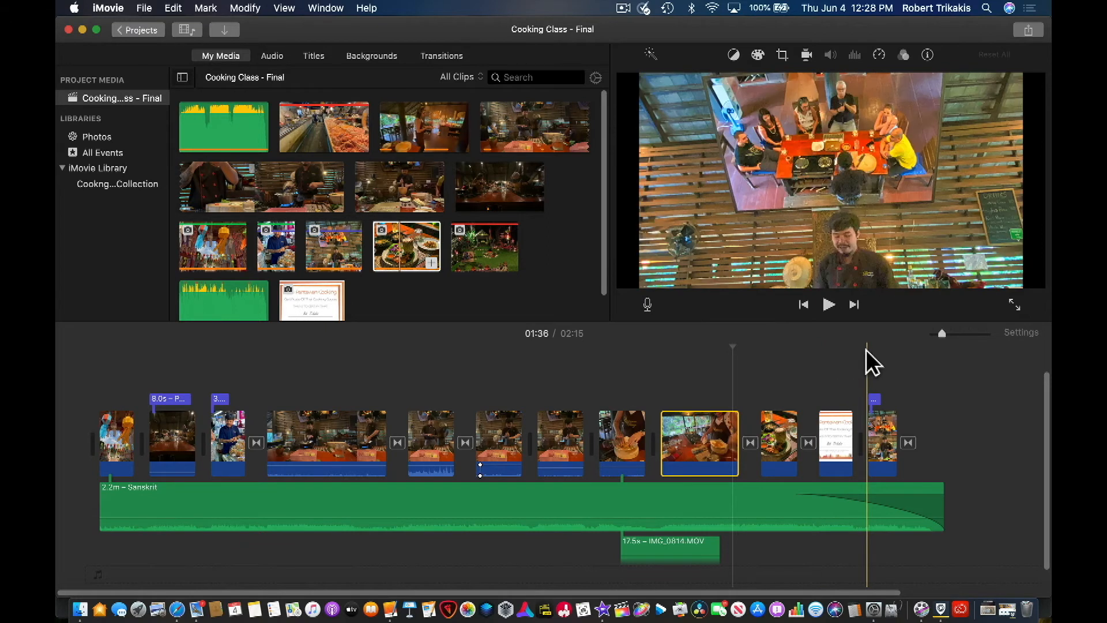
- Undo the move of the detached IMG_0814.MOV audio
click(894, 380)
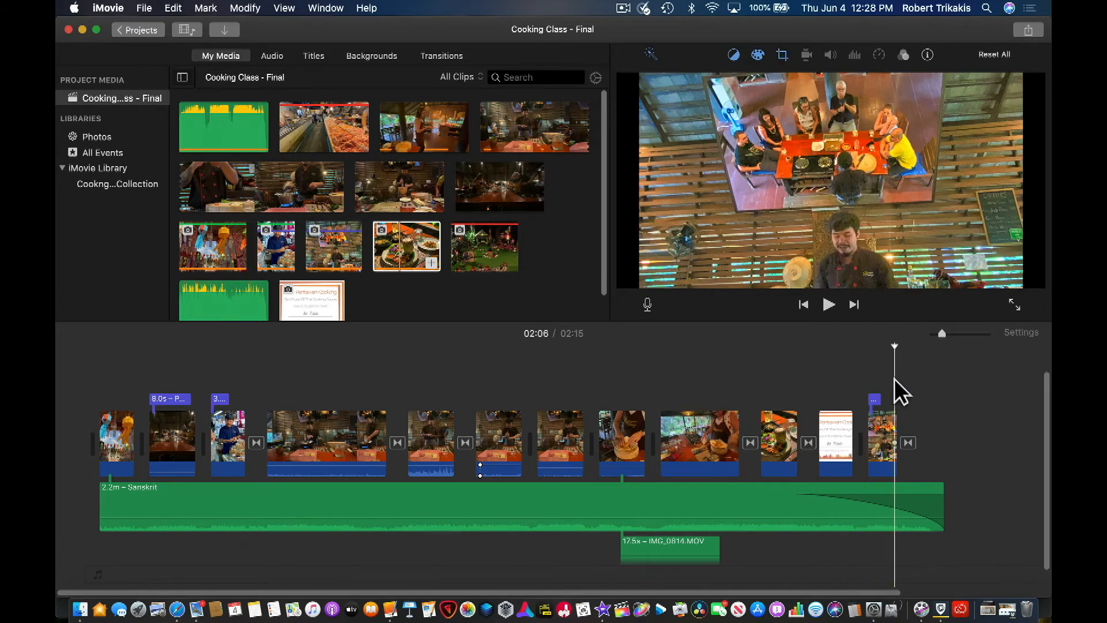
key(super+z)
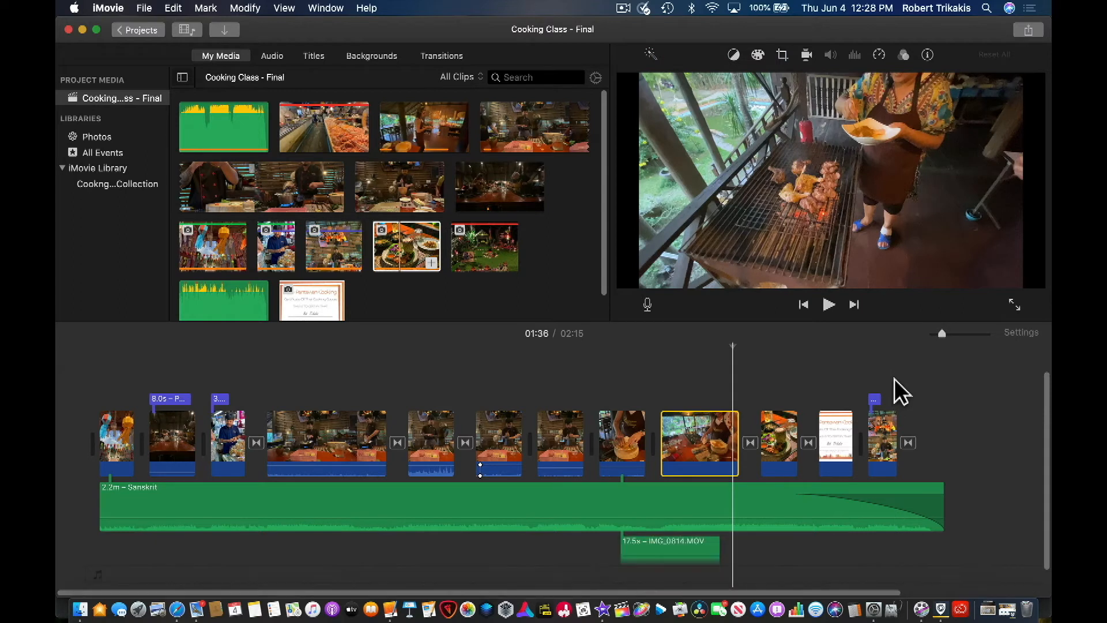
key(super+z)
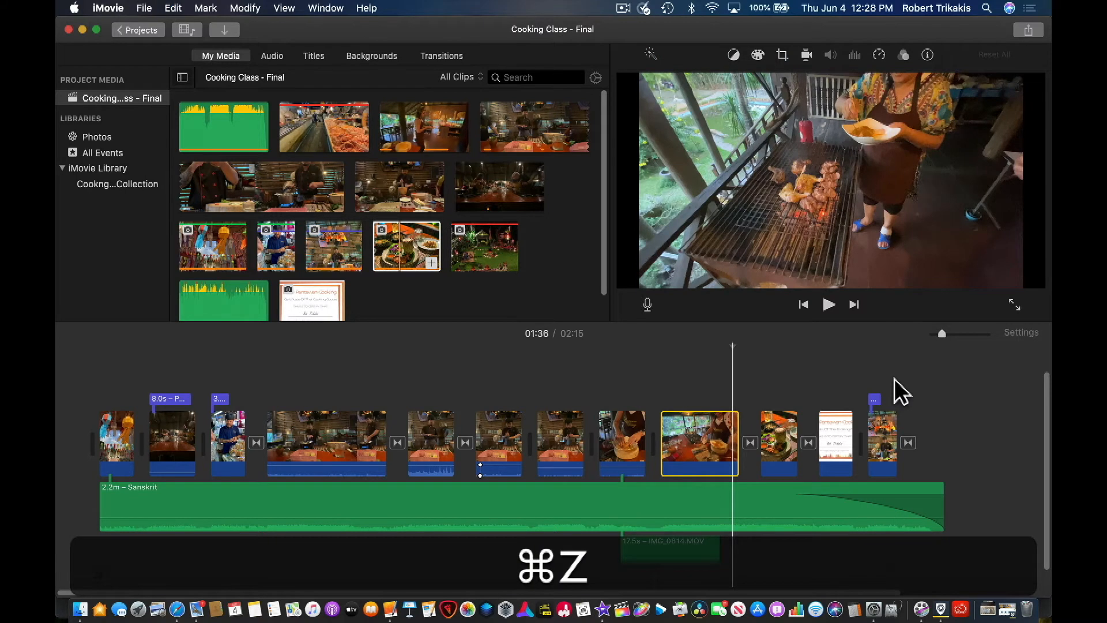
key(super+z)
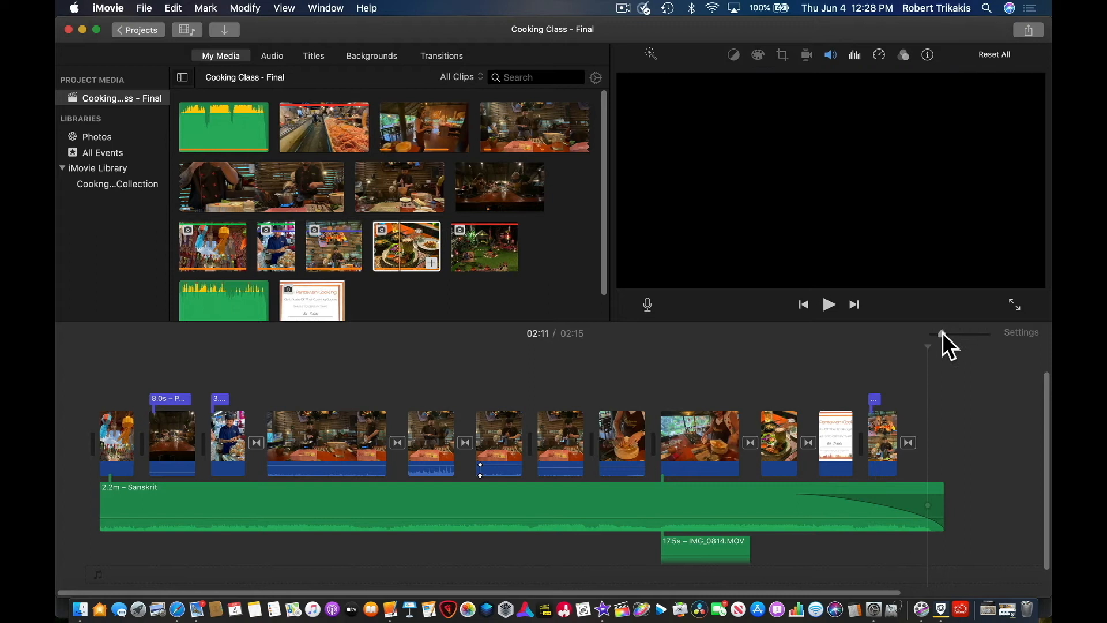
- Add the plated-food photo as a cutaway above the "WITH MASTER CHEF" clip, starting just after its title ends
drag(947, 333, 968, 333)
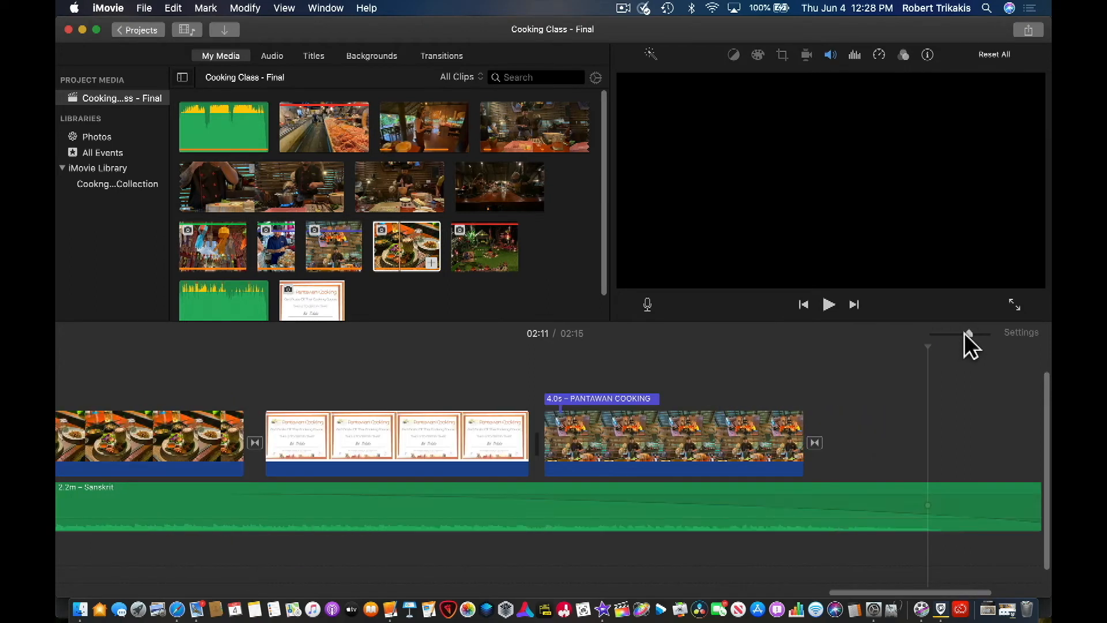
scroll(509, 496, left, 10)
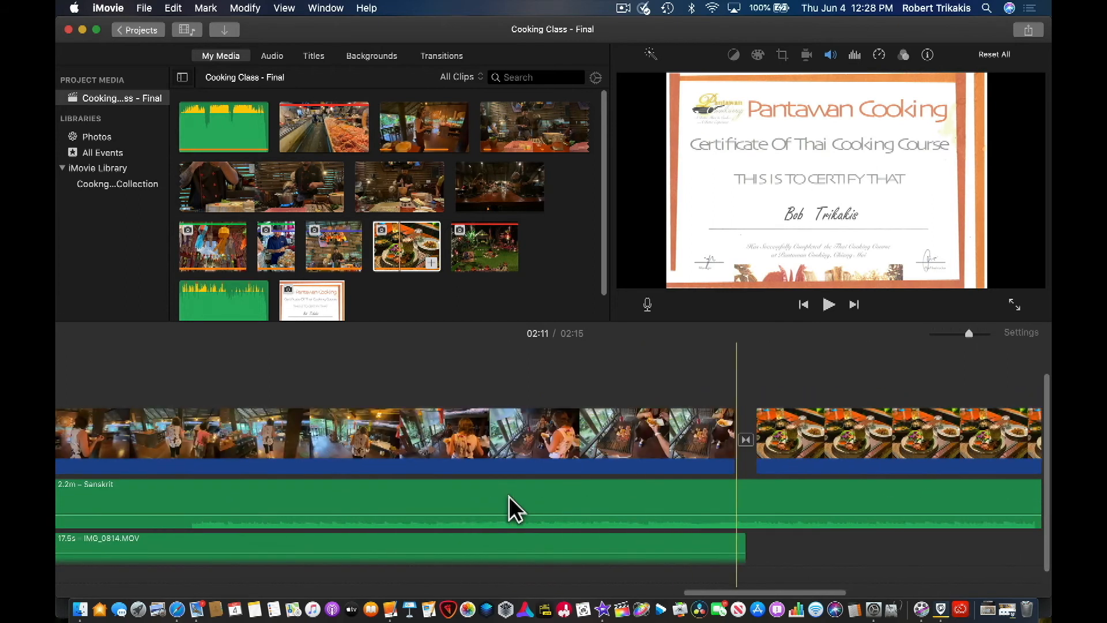
scroll(790, 497, left, 15)
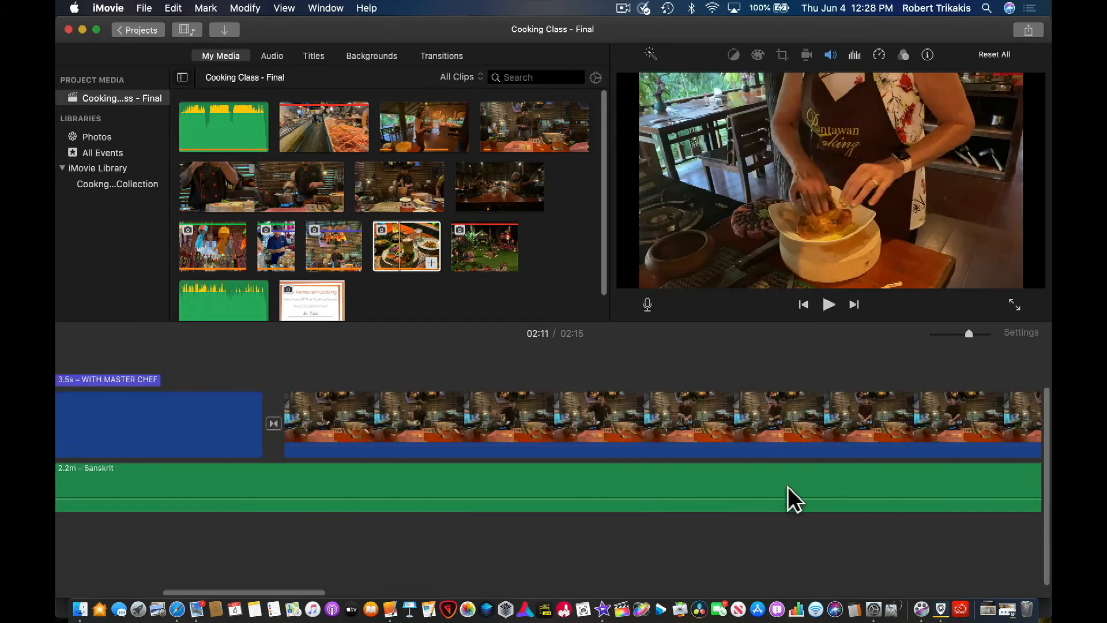
scroll(813, 496, right, 10)
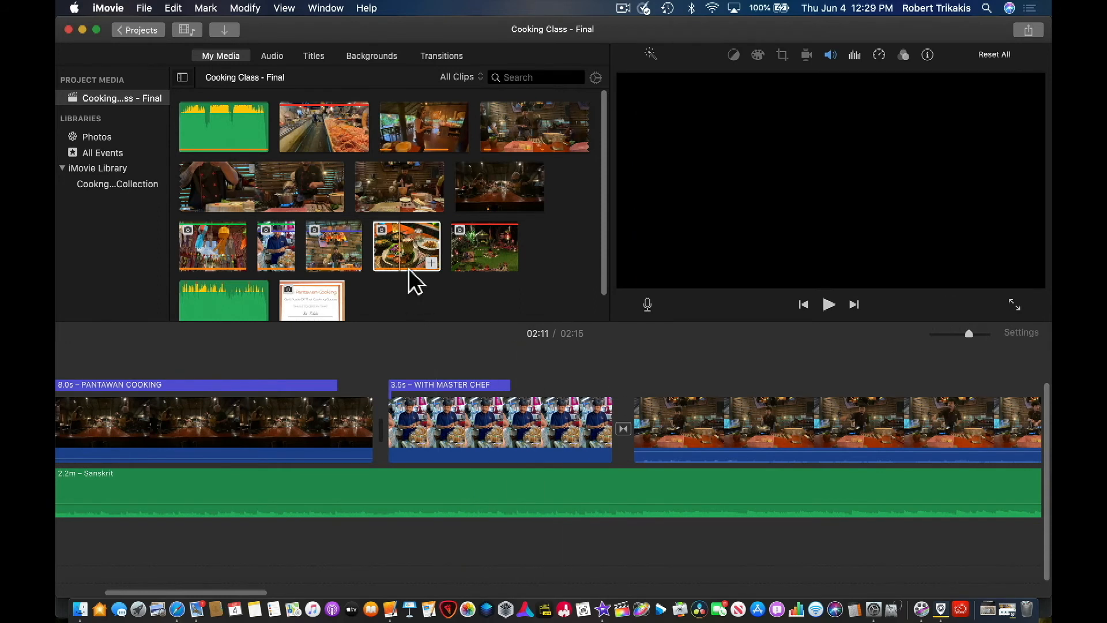
click(411, 237)
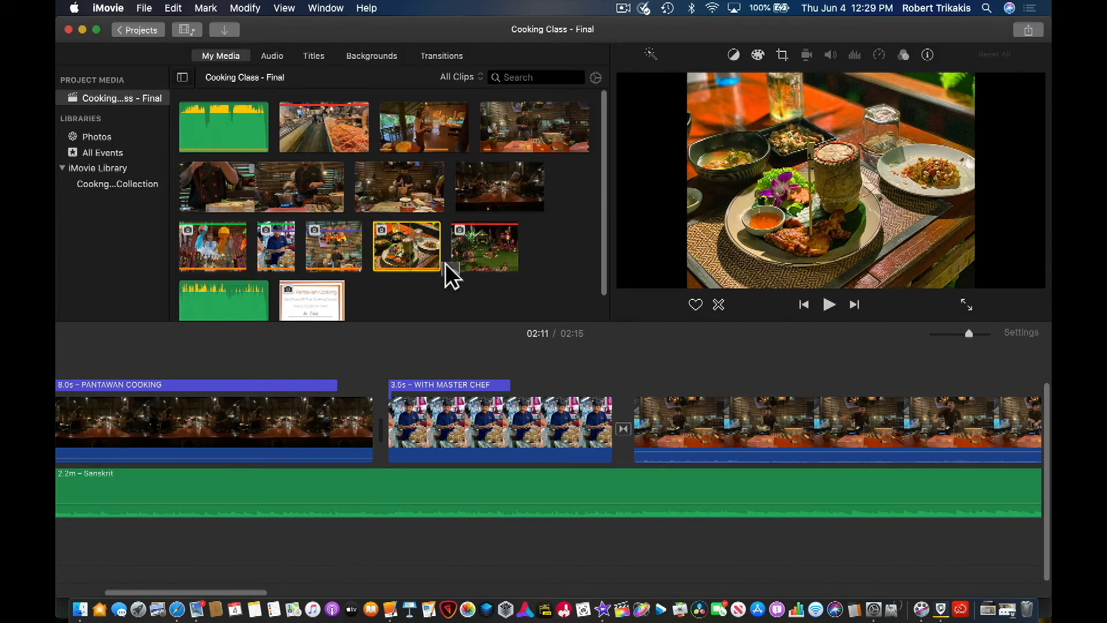
drag(527, 363, 516, 365)
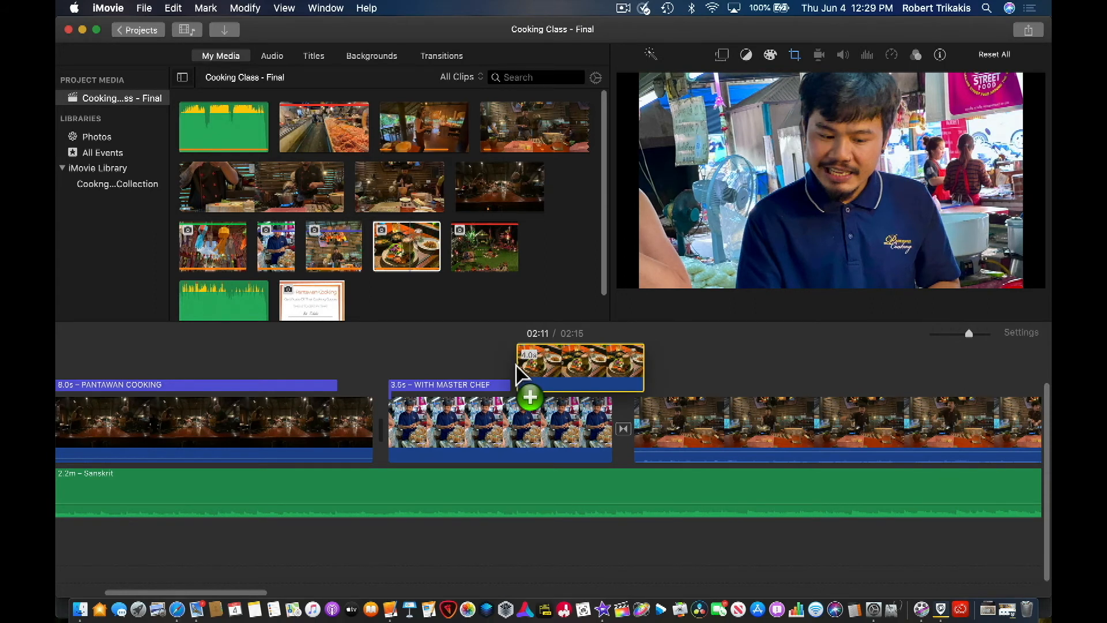
drag(516, 365, 517, 367)
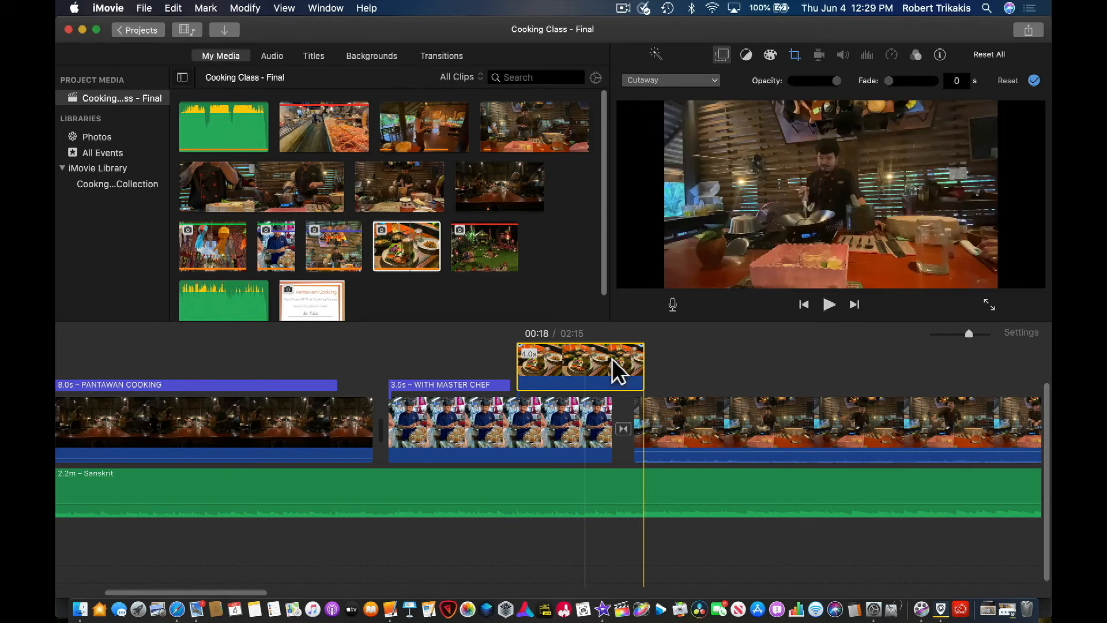
- Shorten the food photo cutaway so it ends shortly before the end of the chef clip beneath it
drag(641, 365, 579, 364)
click(578, 411)
drag(579, 438, 581, 437)
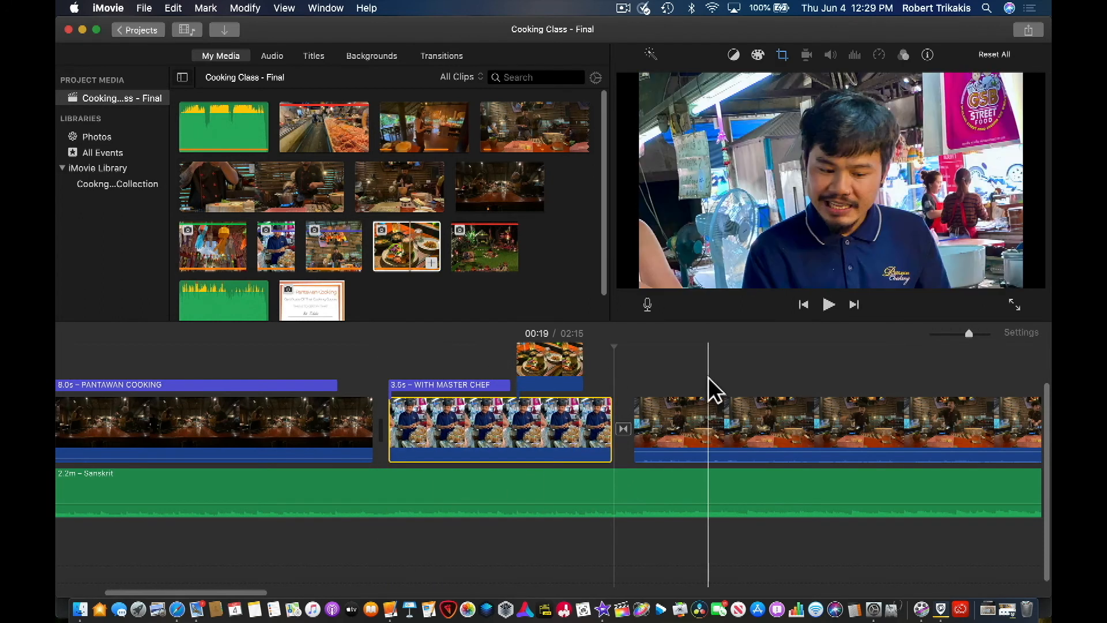
- Play back the section around the food photo cutaway and fit the whole project in the timeline
click(551, 357)
click(466, 348)
click(406, 345)
key(space)
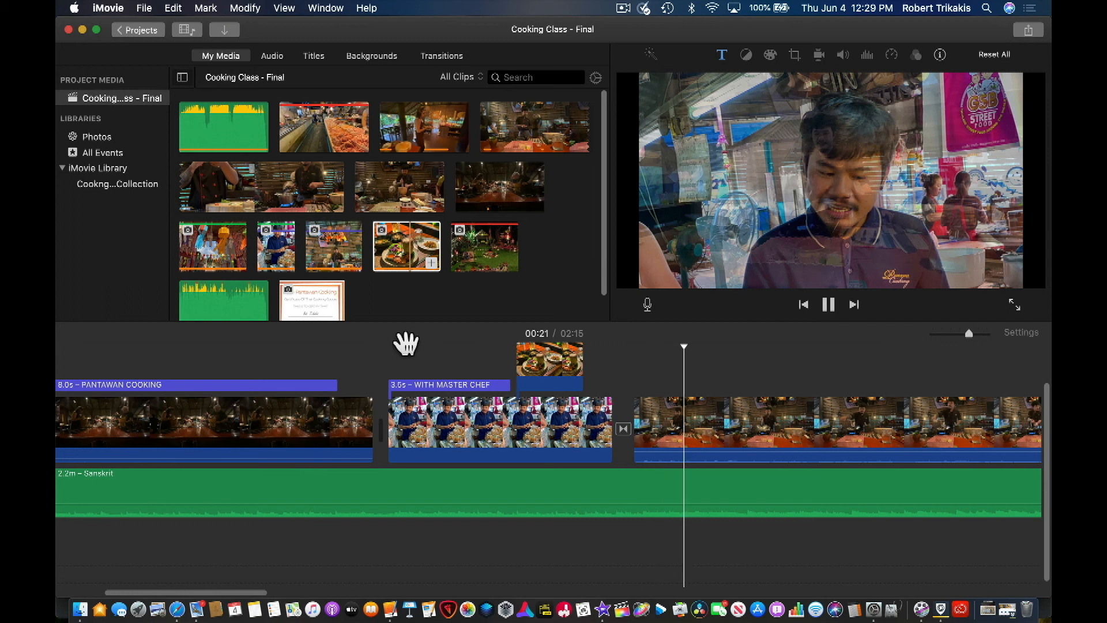
key(space)
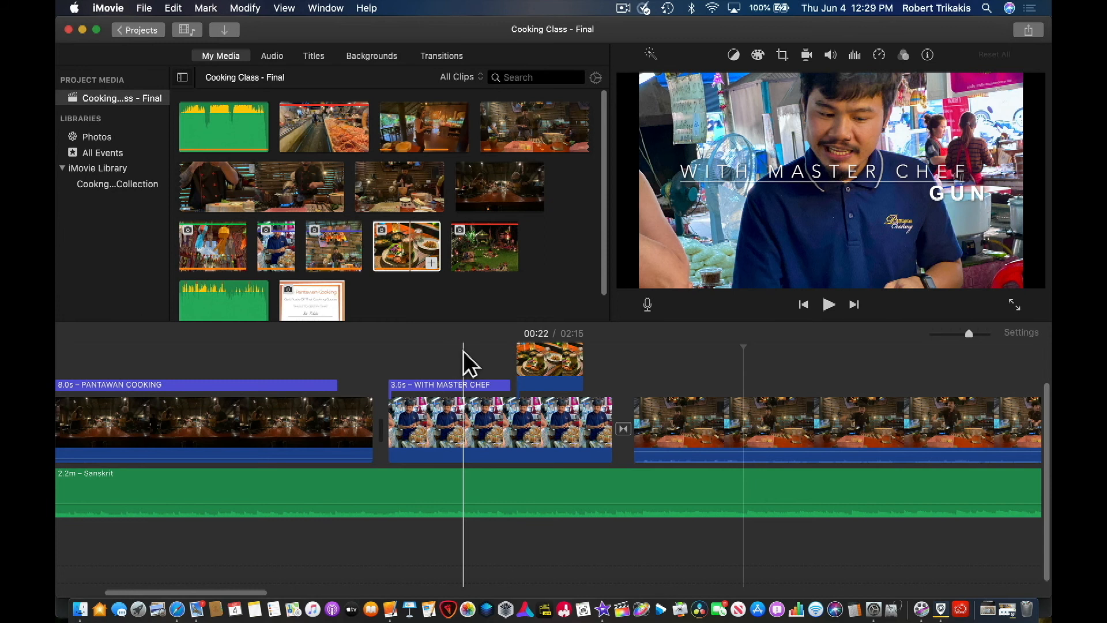
key(shift)
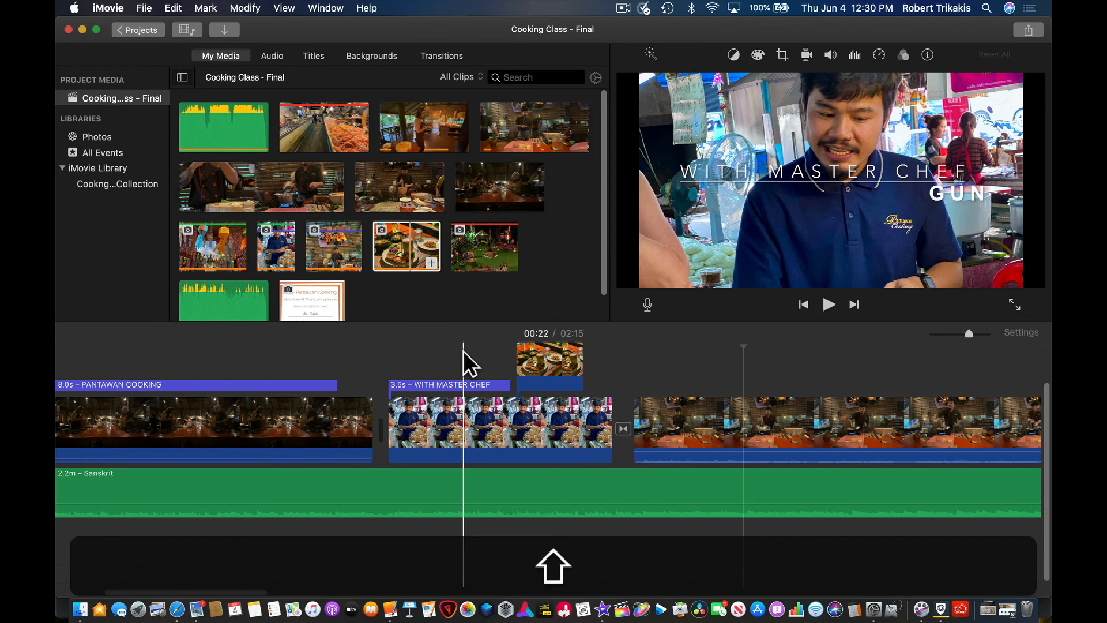
key(shift+z)
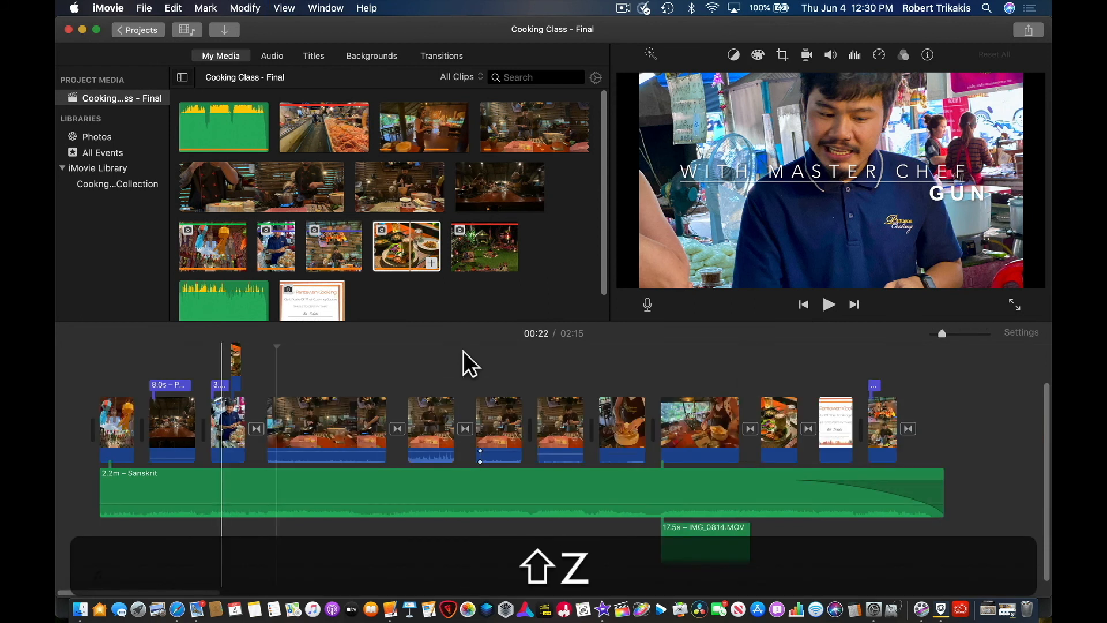